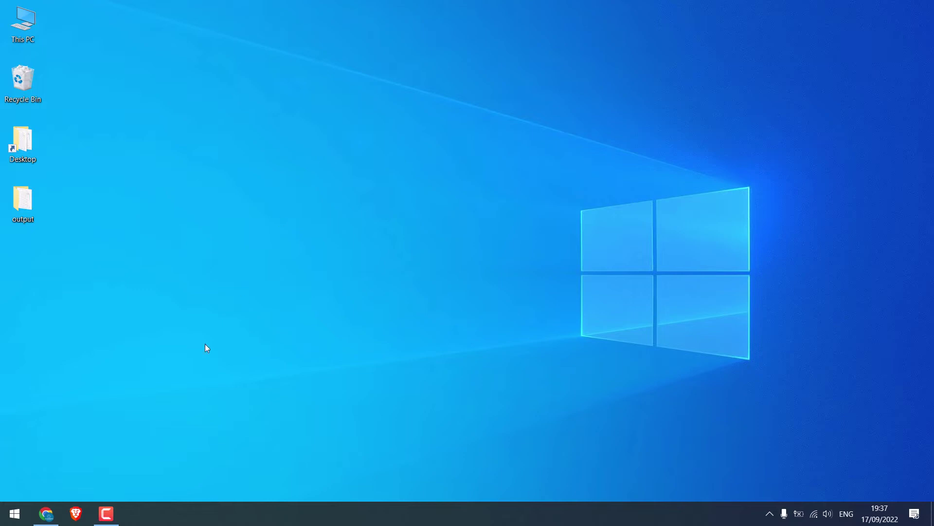
# Step: Bring up Chrome from the taskbar, showing the Let's Learn WordPress home page
pyautogui.click(46, 513)
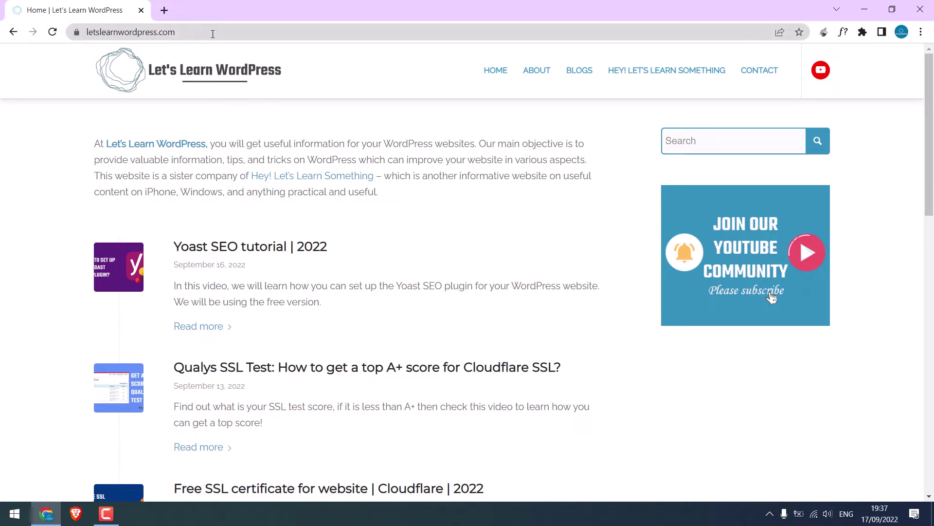
# Step: Log in at the site's /wp-admin page with the admin username and password
pyautogui.click(228, 31)
pyautogui.write('//')
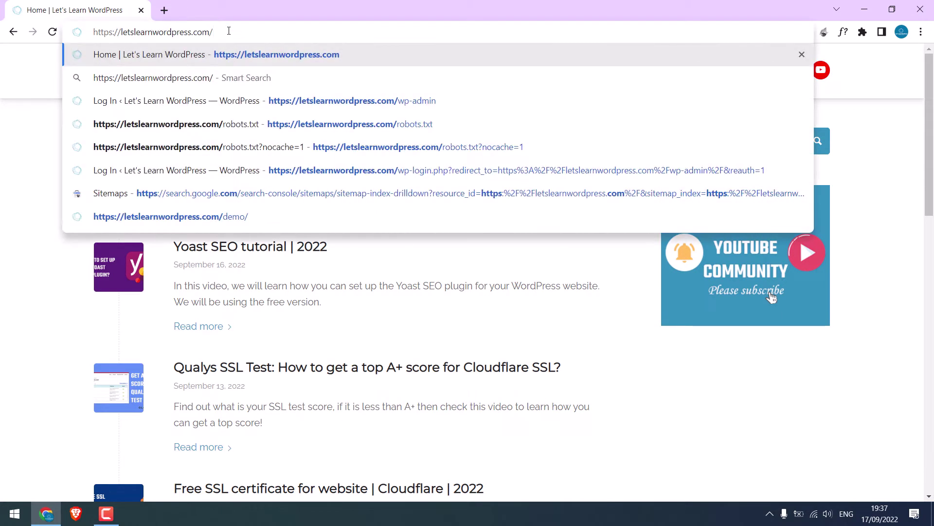
pyautogui.write('wp-admin')
pyautogui.press('Return')
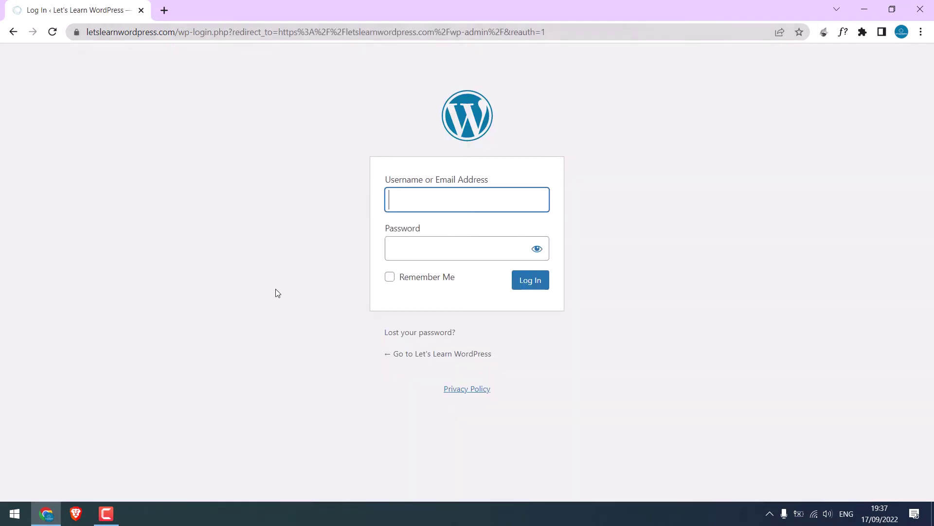
pyautogui.write('saujan')
pyautogui.press('Tab')
pyautogui.write('•••••••••••••••')
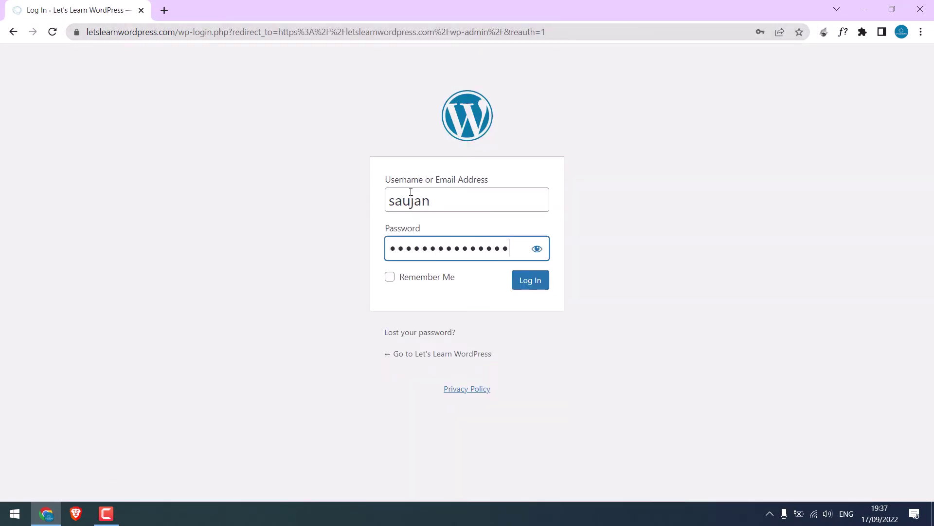
pyautogui.press('Return')
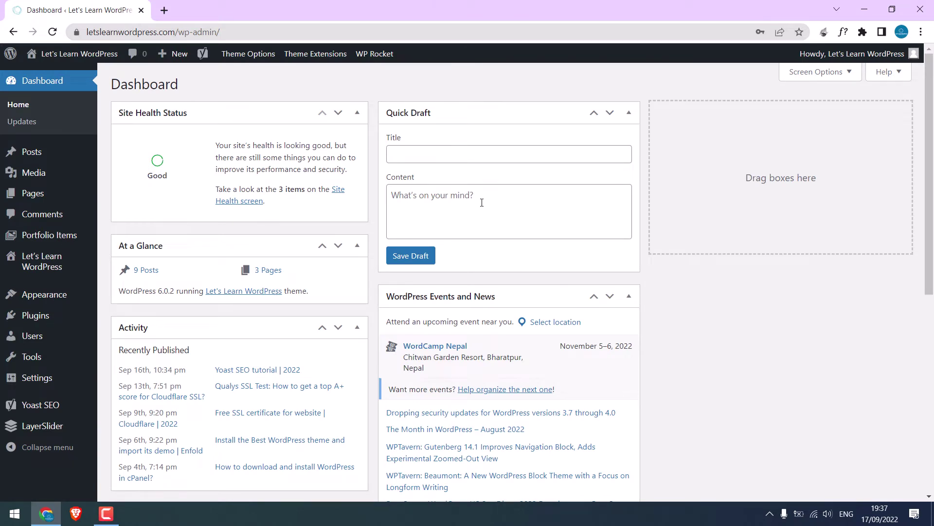
# Step: Search the plugin directory for 'updraft', install and activate UpdraftPlus, and close its welcome popup
pyautogui.moveTo(29, 317)
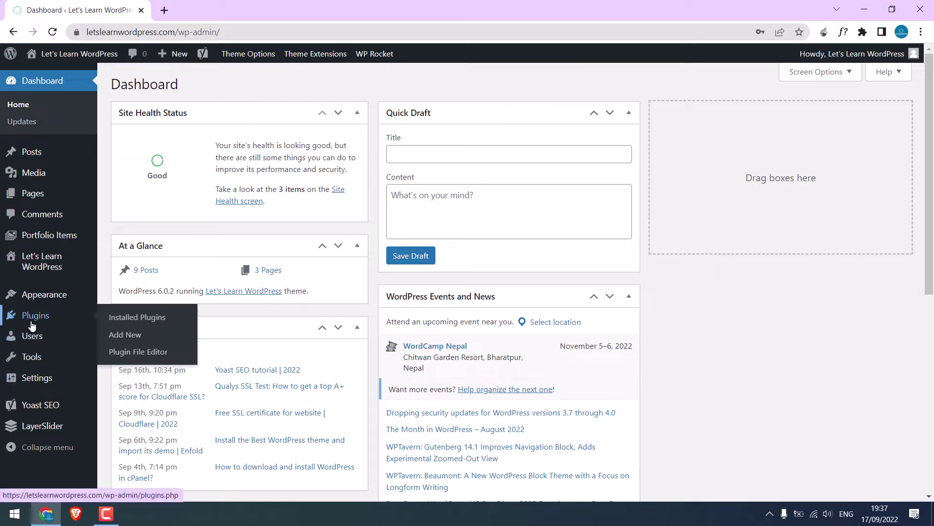
pyautogui.click(125, 336)
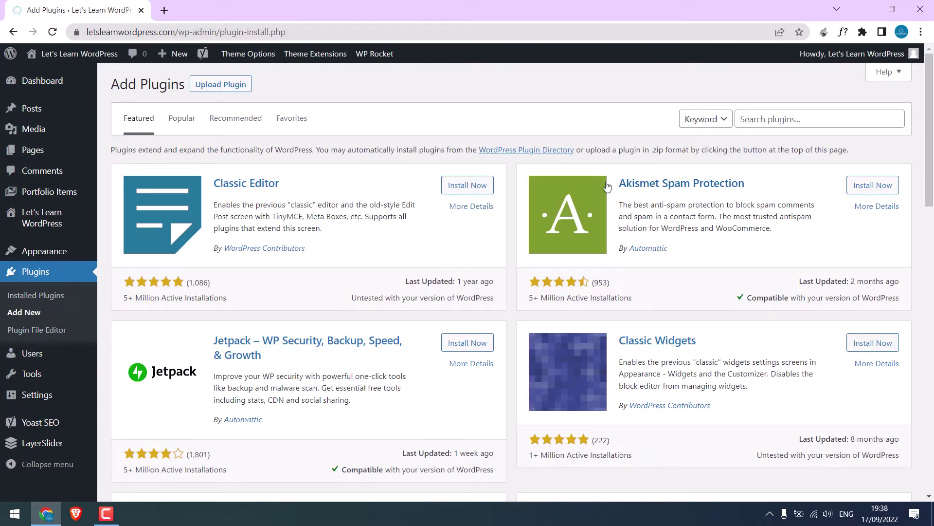
pyautogui.click(743, 121)
pyautogui.write('updraft')
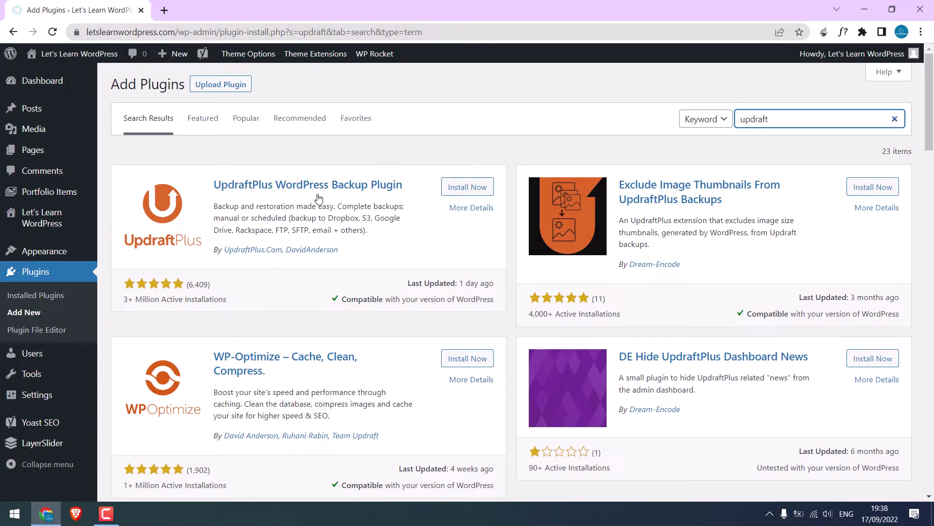
pyautogui.click(461, 190)
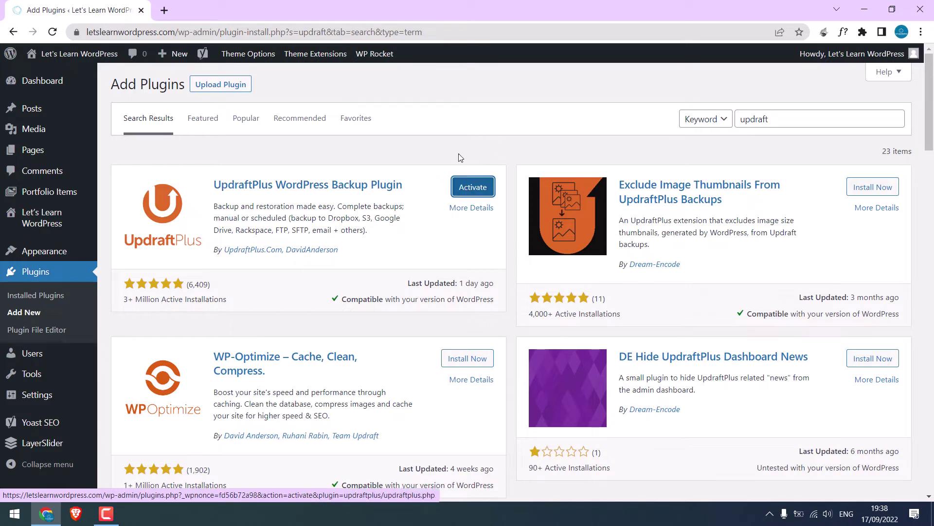
pyautogui.click(474, 188)
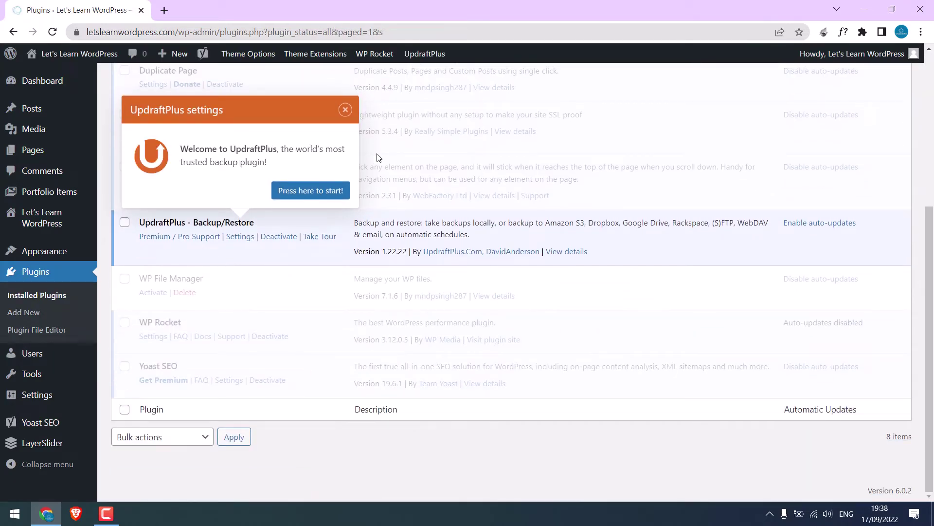
pyautogui.click(345, 110)
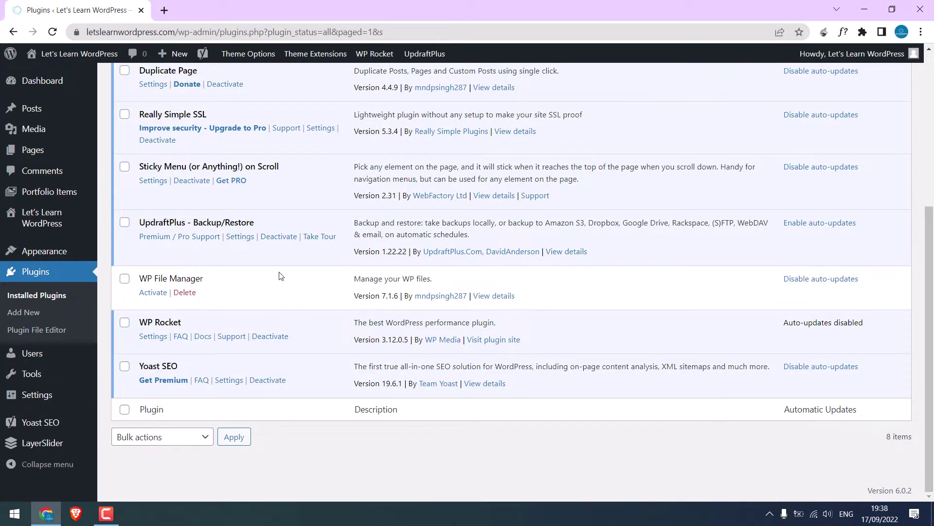
# Step: Open UpdraftPlus settings, clear the WP Rocket cache, and dismiss the cache and welcome notices
pyautogui.click(242, 237)
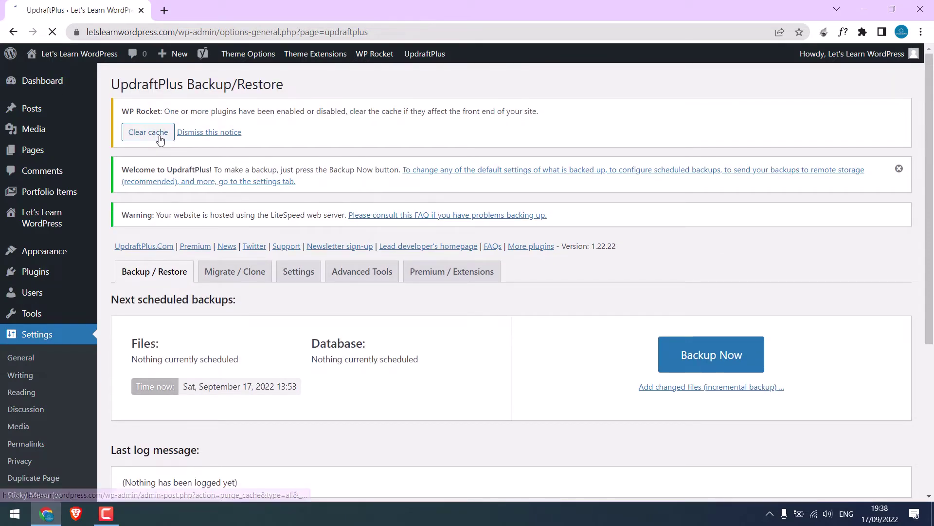
pyautogui.click(133, 136)
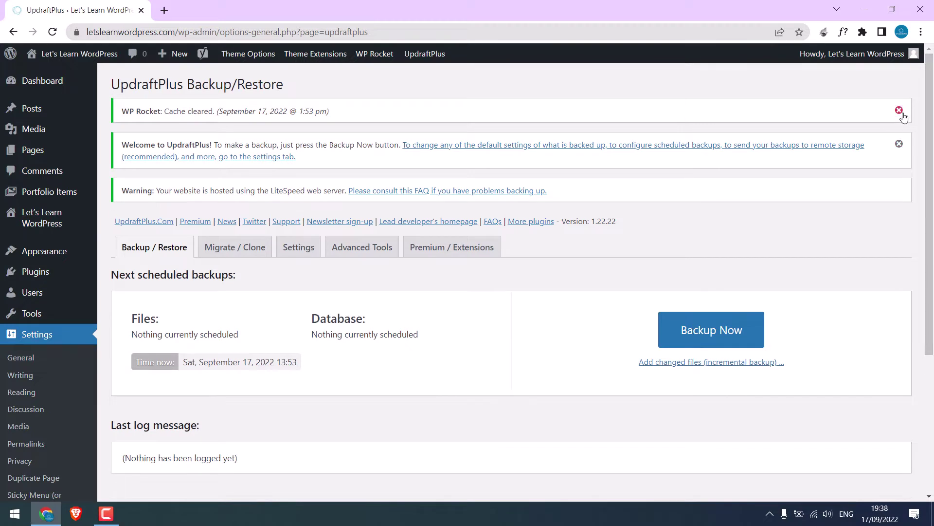
pyautogui.click(901, 113)
pyautogui.click(900, 113)
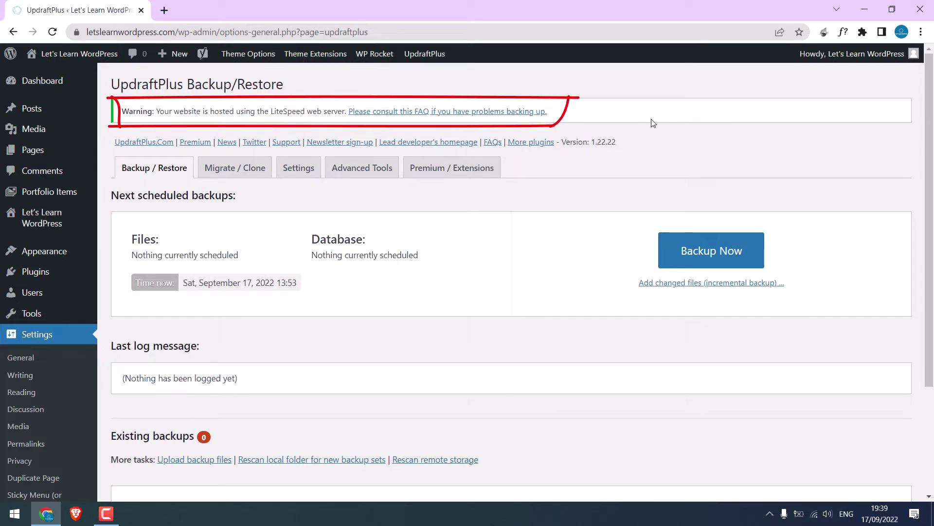
pyautogui.scroll(-3, 933, 236)
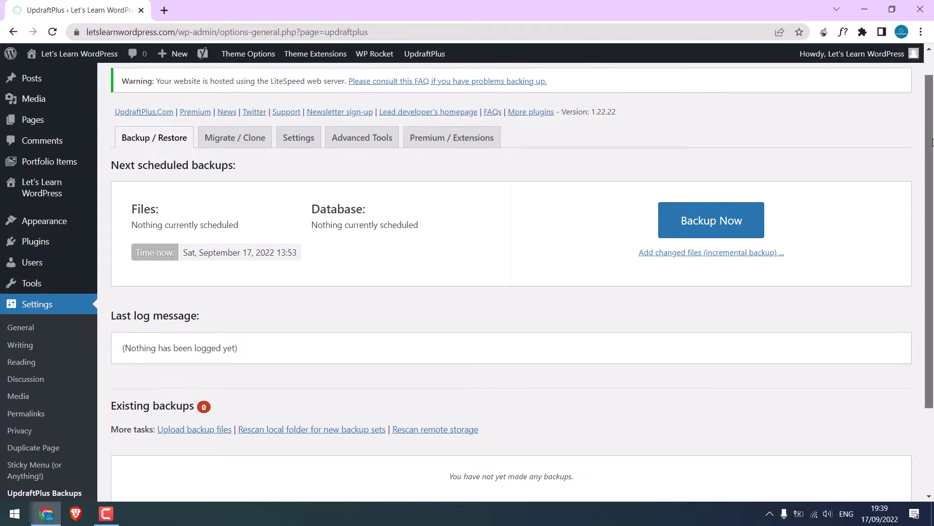
pyautogui.scroll(3, 932, 237)
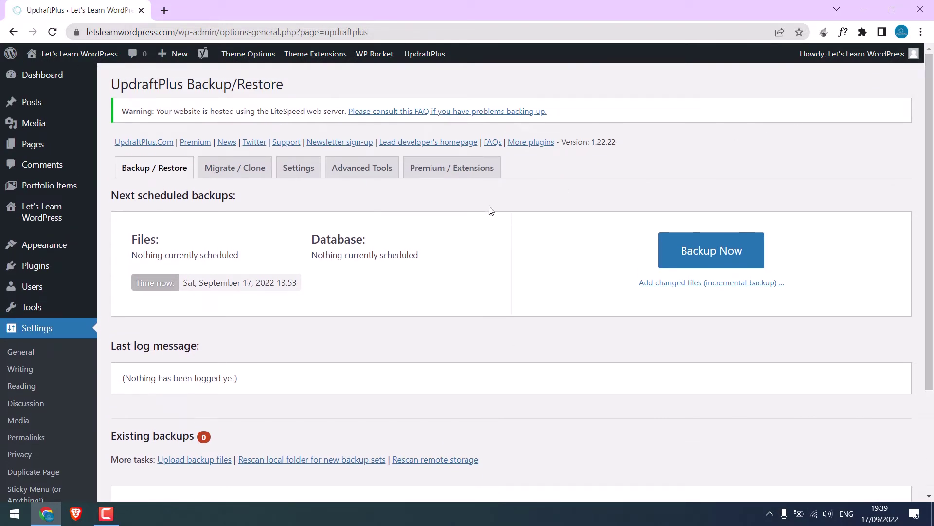
# Step: On the UpdraftPlus Settings tab, set both Files and Database backup schedules to Weekly
pyautogui.click(297, 169)
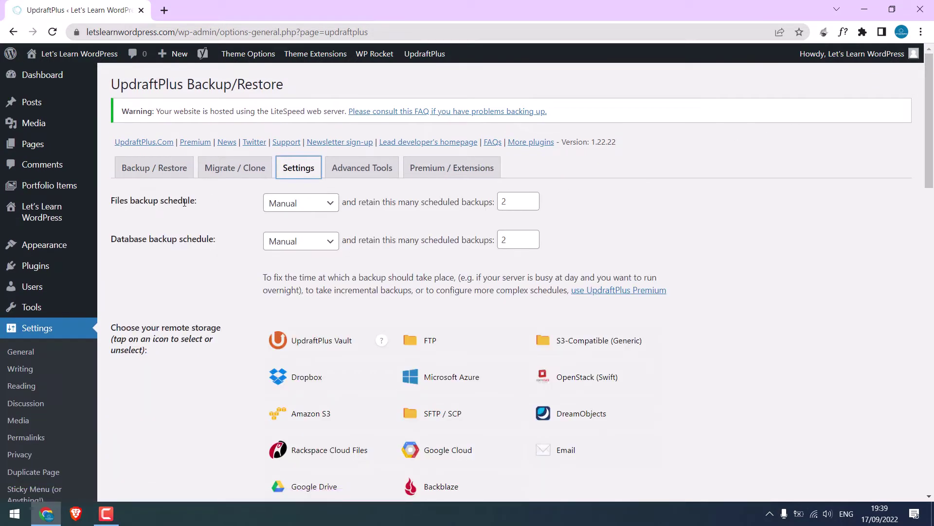
pyautogui.click(327, 204)
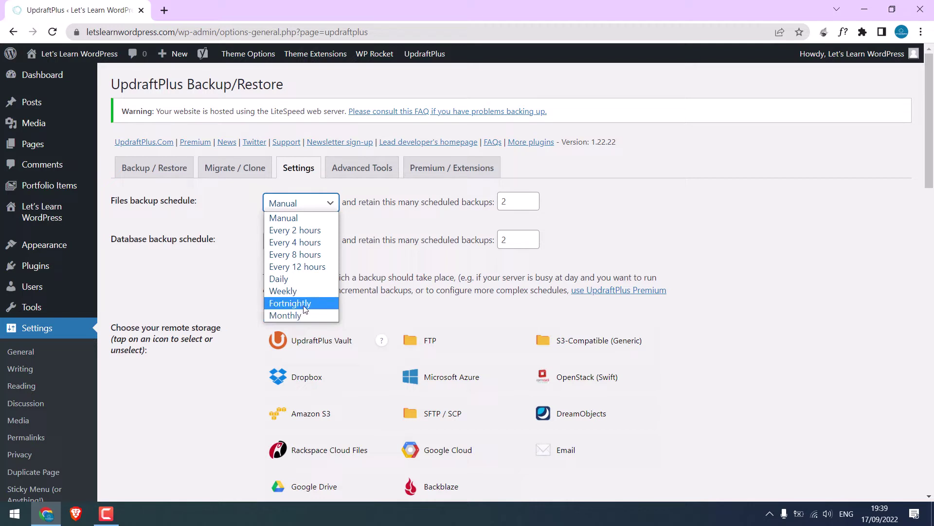
pyautogui.click(293, 292)
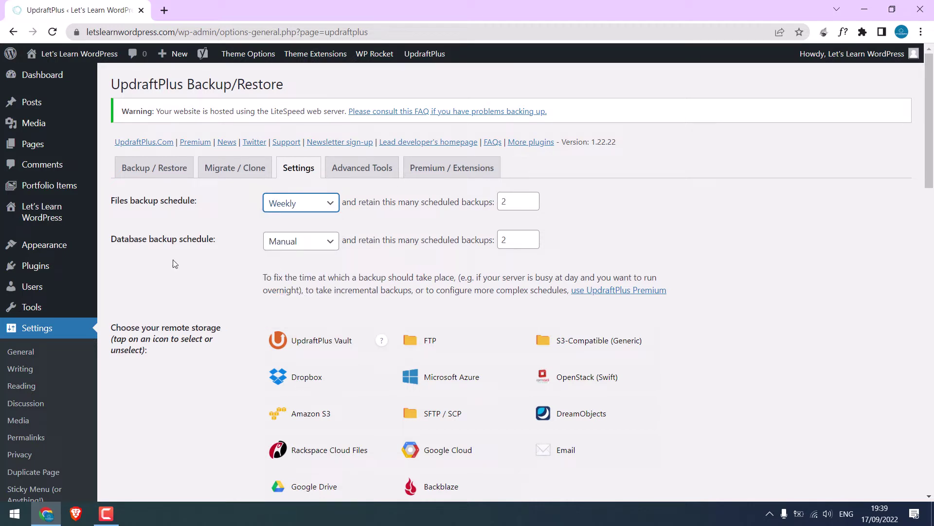
pyautogui.click(314, 242)
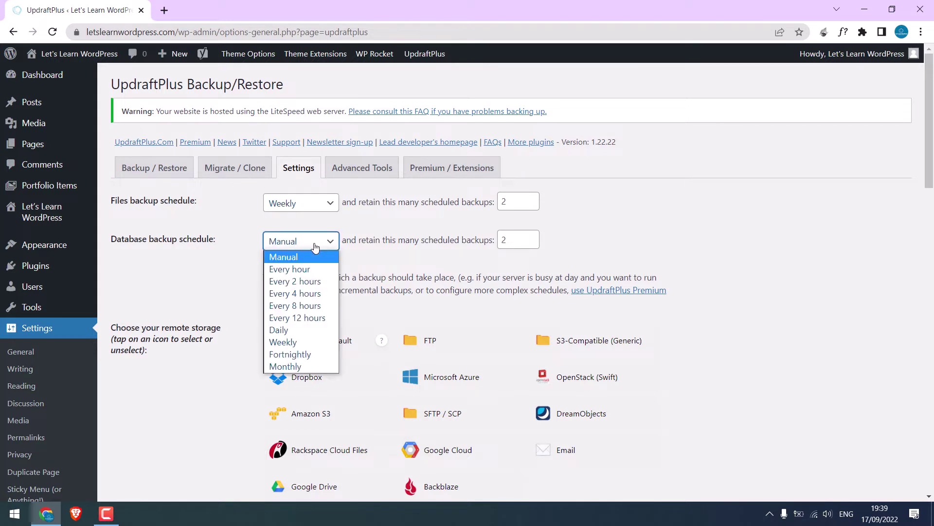
pyautogui.click(292, 342)
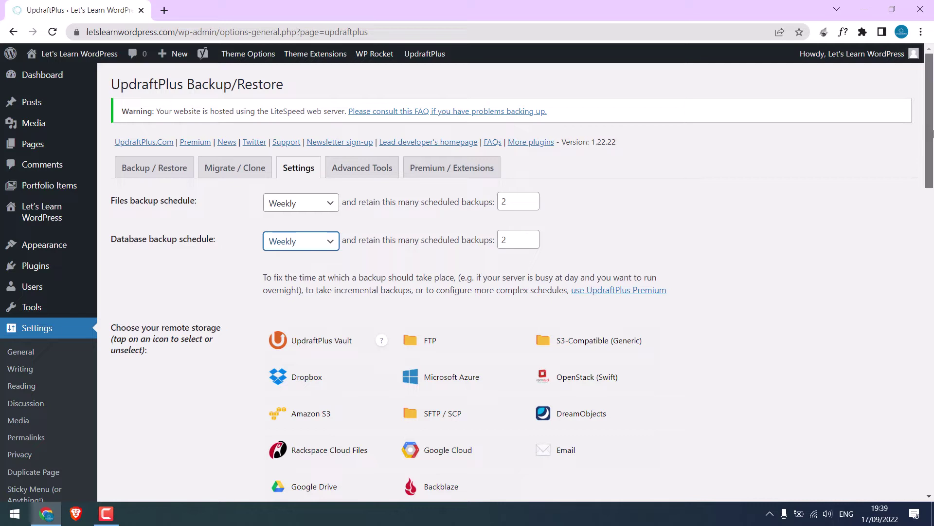
# Step: Select Google Drive as the remote storage and scroll to its UpdraftPlus folder settings
pyautogui.scroll(-3, 933, 134)
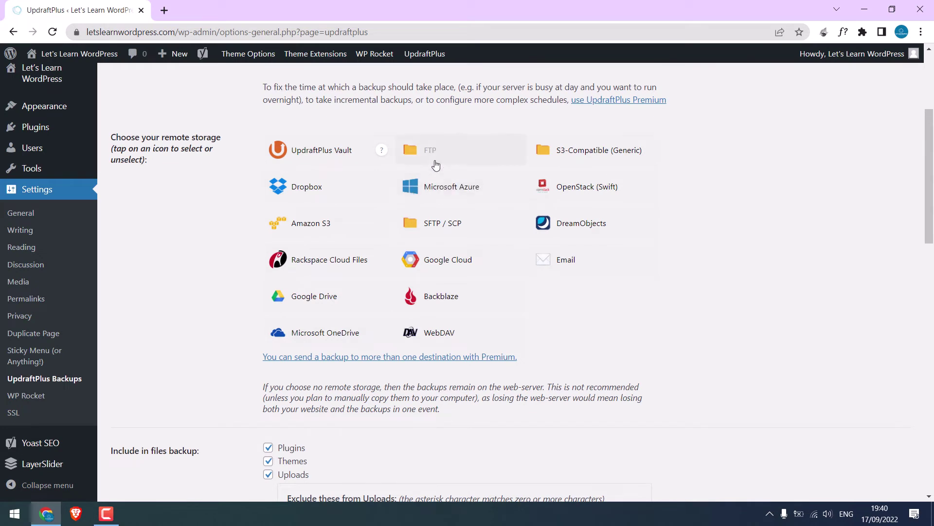
pyautogui.click(319, 298)
pyautogui.moveTo(928, 142); pyautogui.dragTo(929, 229)
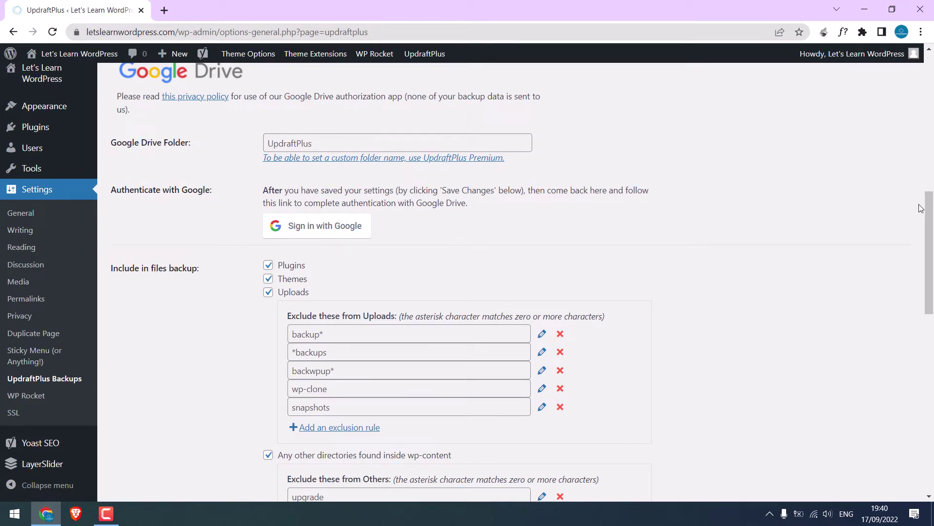
# Step: Reveal the expert settings and change the split archives size to 200
pyautogui.scroll(-3, 932, 202)
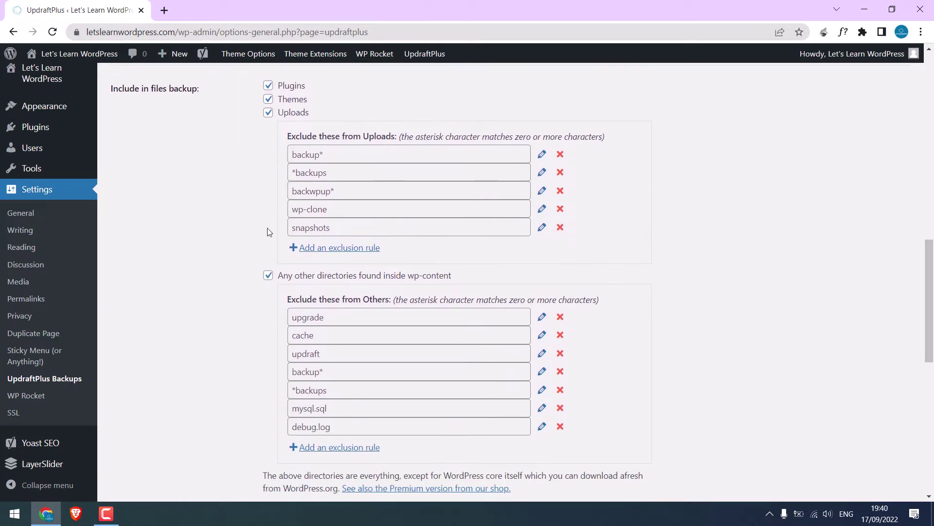
pyautogui.scroll(-6, 467, 282)
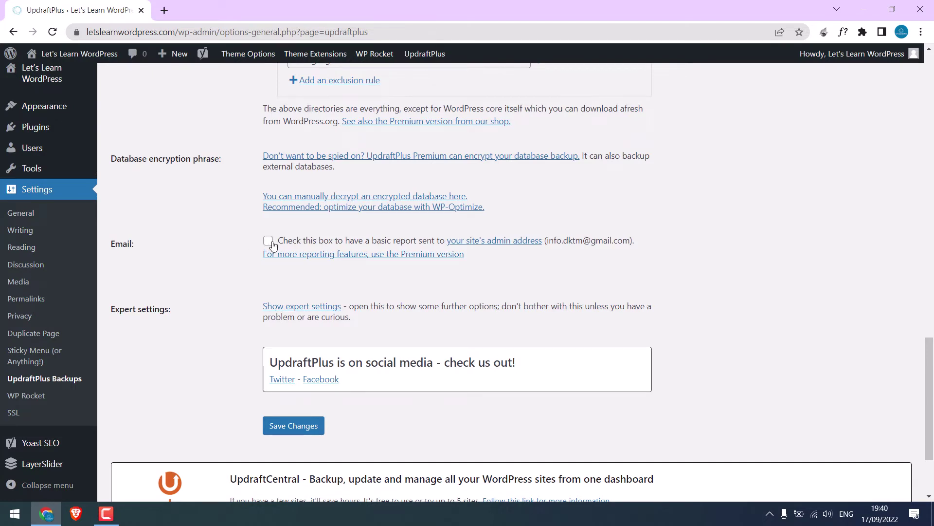
pyautogui.moveTo(133, 303); pyautogui.dragTo(215, 307)
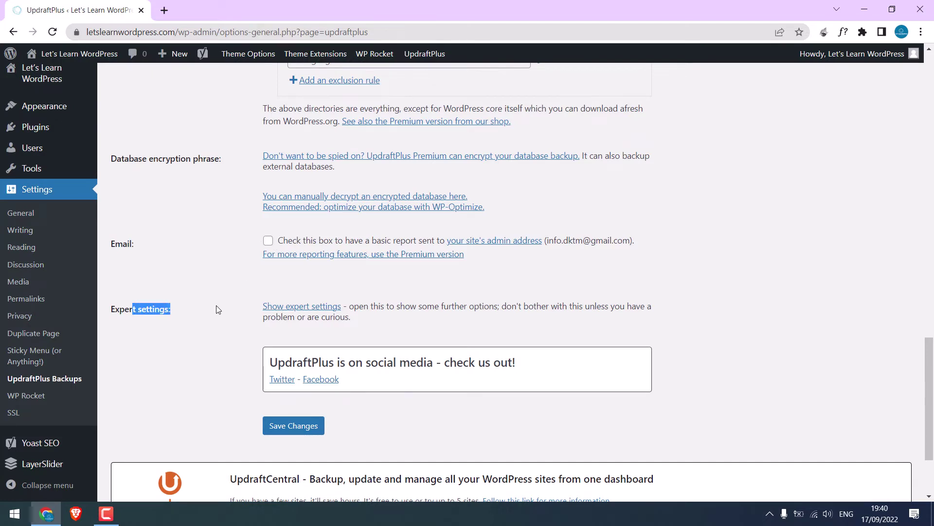
pyautogui.click(314, 309)
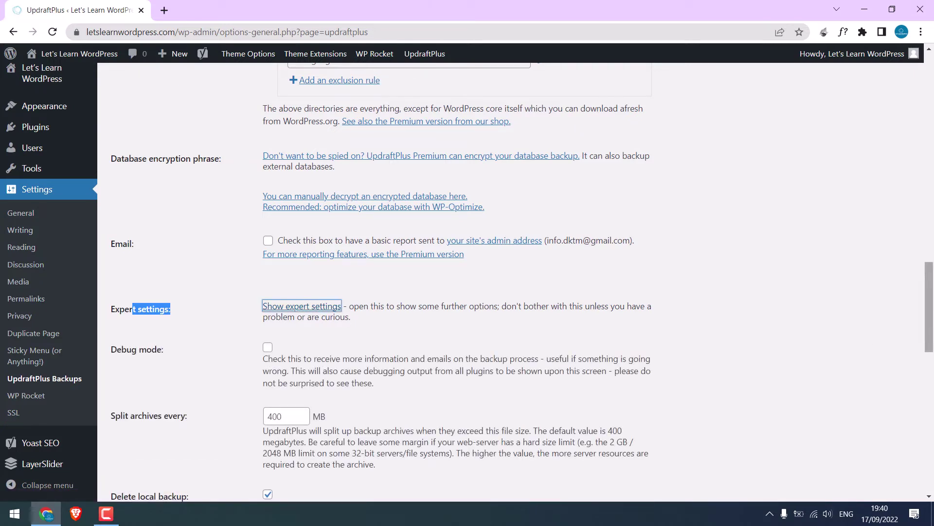
pyautogui.scroll(-5, 933, 359)
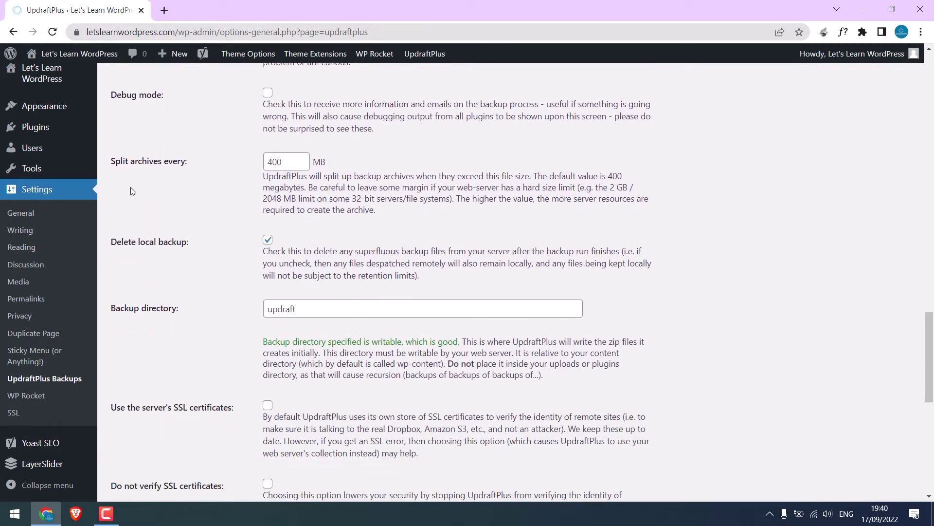
pyautogui.moveTo(136, 163); pyautogui.dragTo(191, 160)
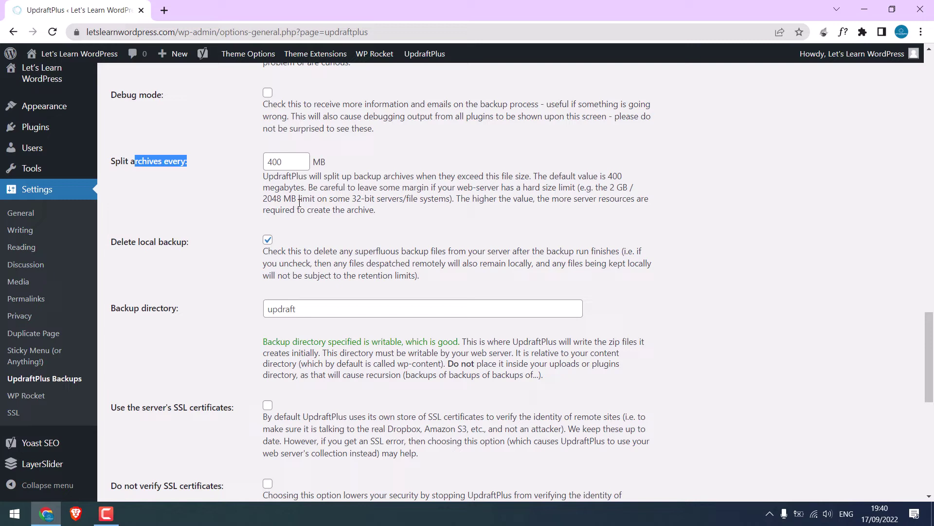
pyautogui.click(274, 161)
pyautogui.moveTo(268, 162); pyautogui.dragTo(280, 162)
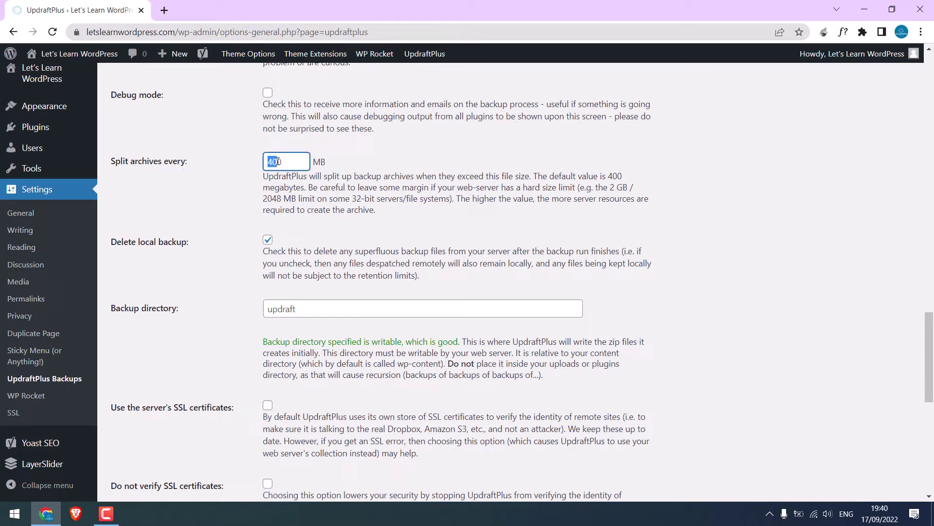
pyautogui.press('BackSpace')
pyautogui.write('25')
pyautogui.press('BackSpace')
pyautogui.write('00')
# Step: Keep local backups deleted after upload, enable automatic updates, and save the settings
pyautogui.moveTo(112, 239); pyautogui.dragTo(191, 242)
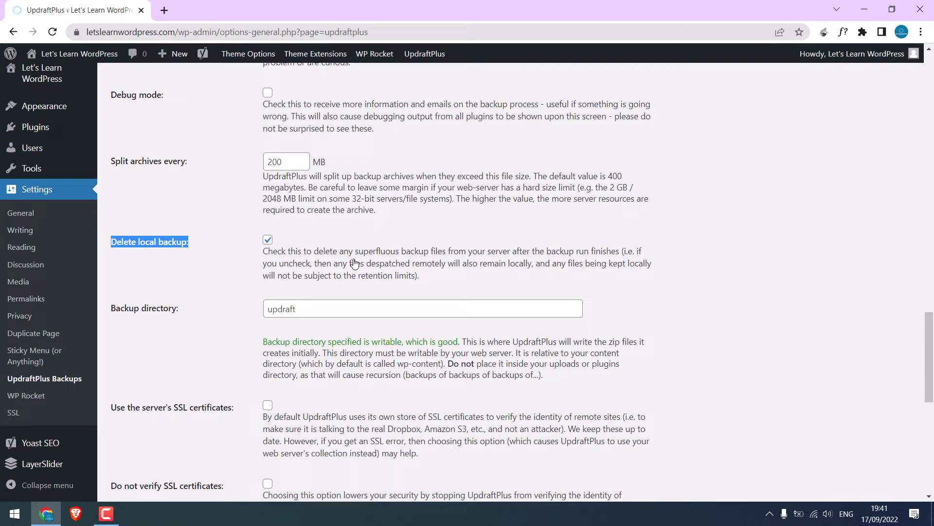
pyautogui.moveTo(337, 264); pyautogui.dragTo(529, 278)
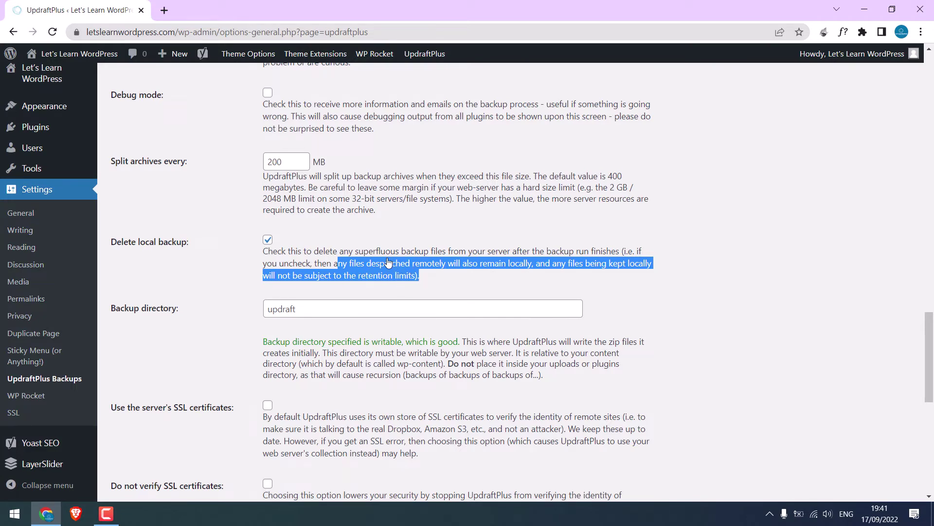
pyautogui.moveTo(311, 316); pyautogui.dragTo(254, 314)
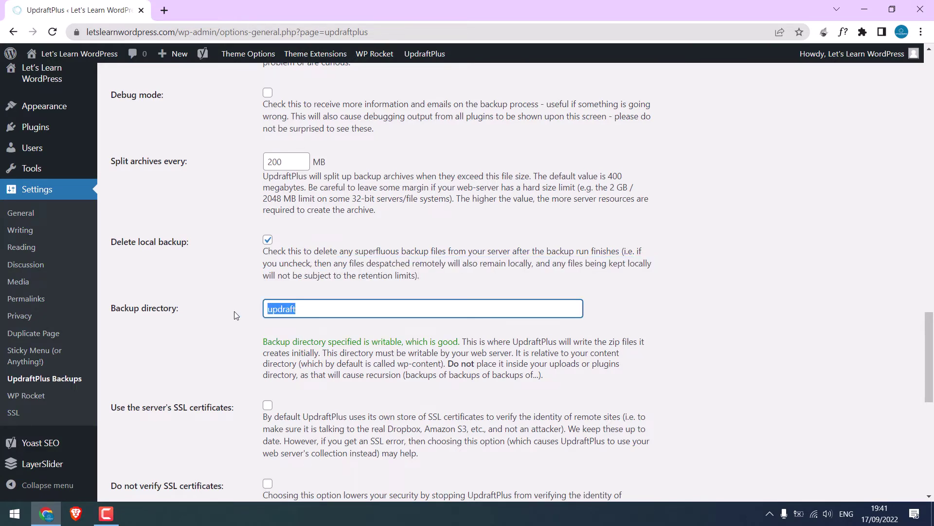
pyautogui.scroll(-3, 234, 311)
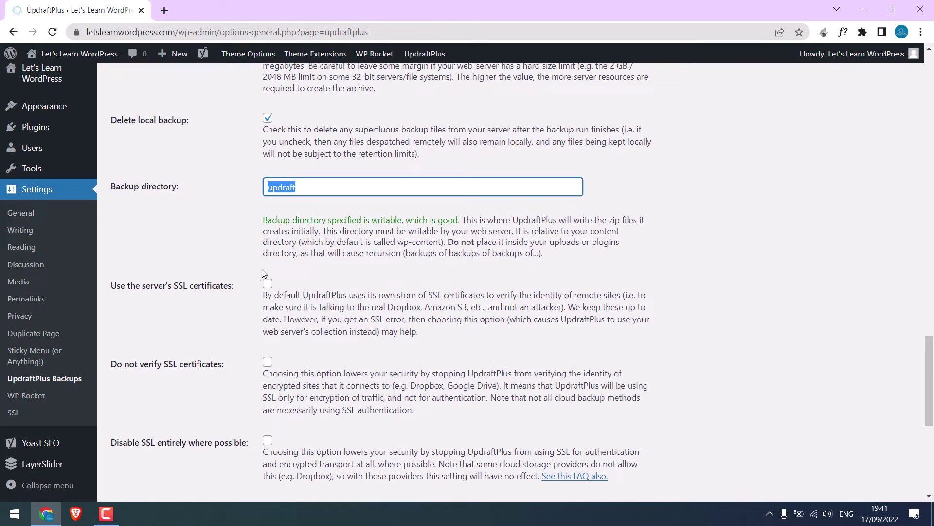
pyautogui.scroll(-2, 298, 307)
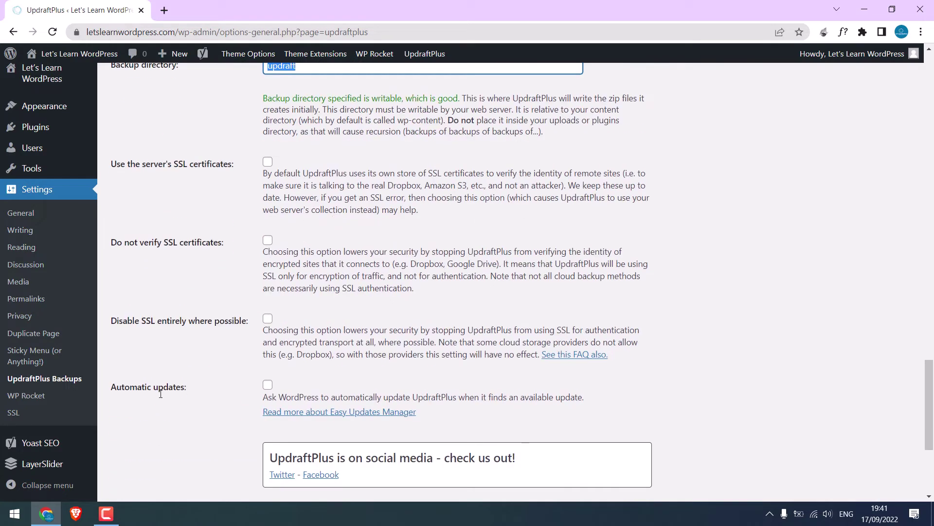
pyautogui.moveTo(148, 387); pyautogui.dragTo(176, 388)
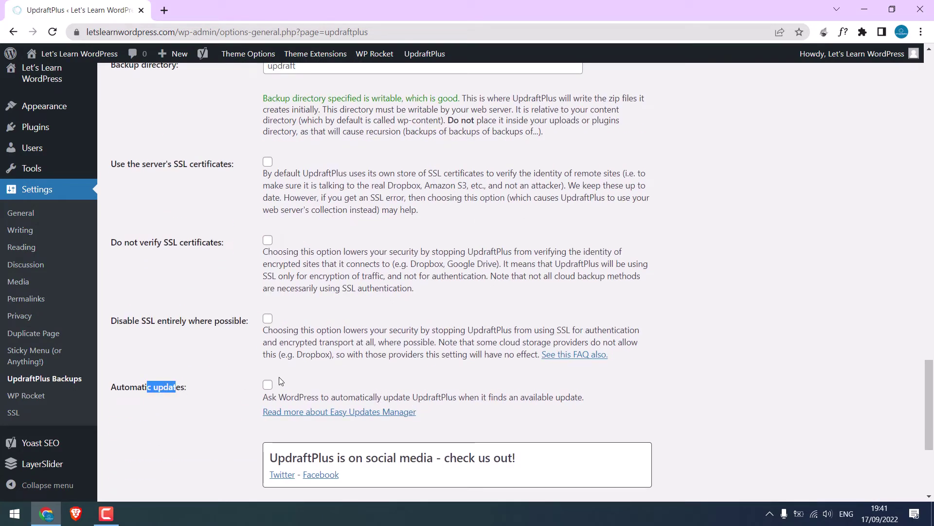
pyautogui.click(268, 385)
pyautogui.scroll(-2, 394, 252)
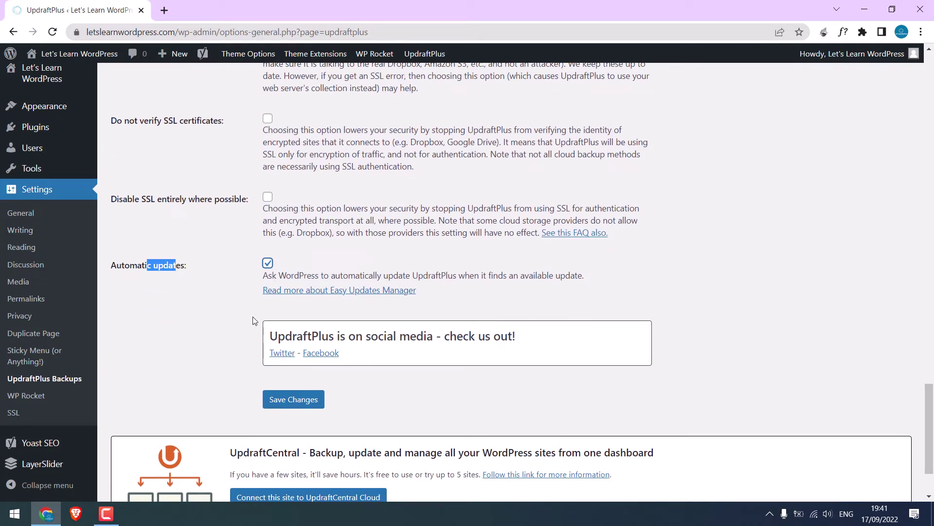
pyautogui.click(304, 403)
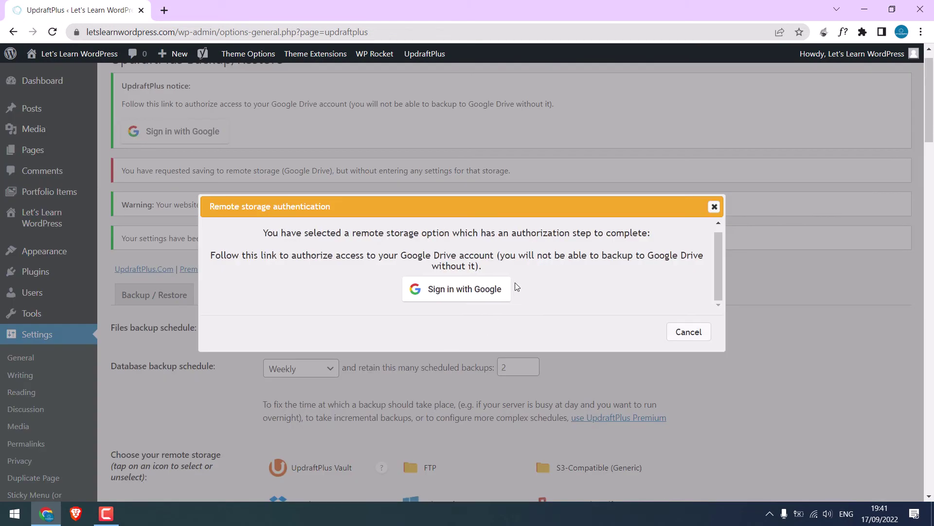
# Step: Sign in with the site's Google account, allow UpdraftPlus Drive access, and complete setup
pyautogui.click(464, 291)
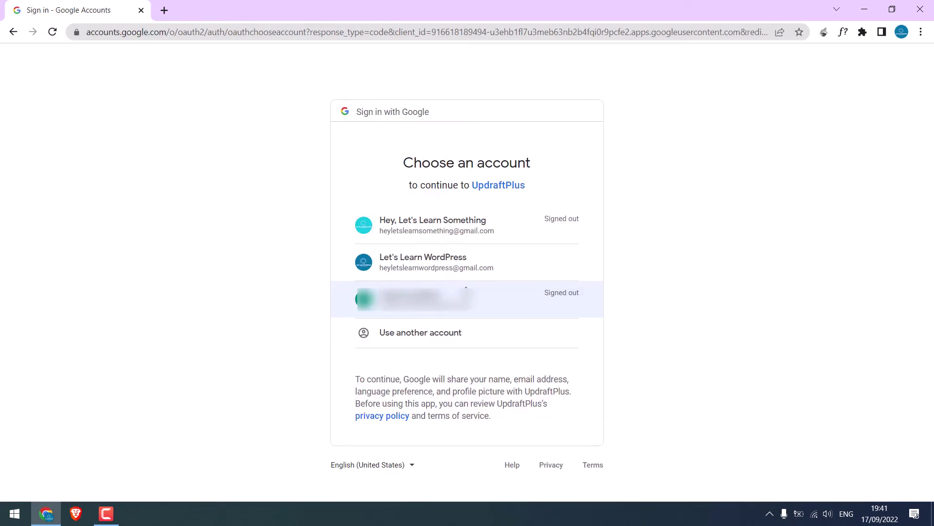
pyautogui.click(447, 267)
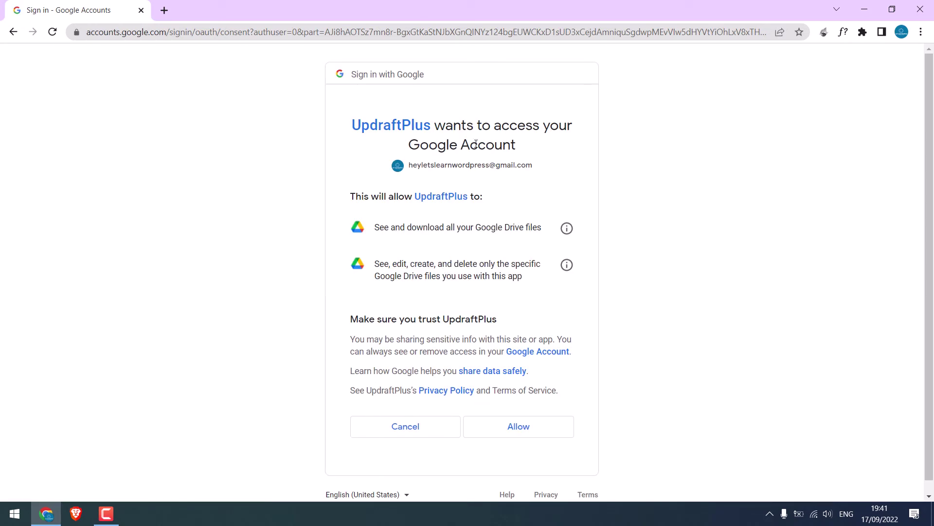
pyautogui.moveTo(482, 126); pyautogui.dragTo(535, 152)
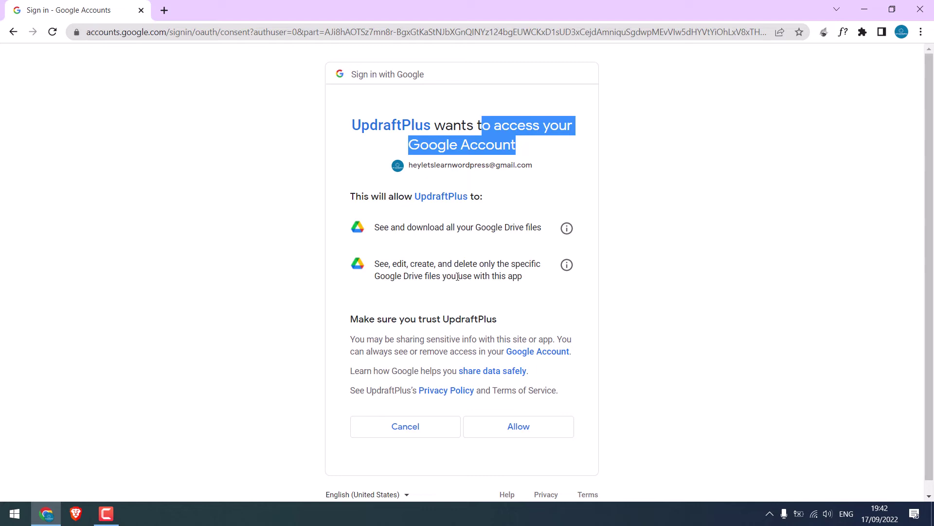
pyautogui.click(523, 427)
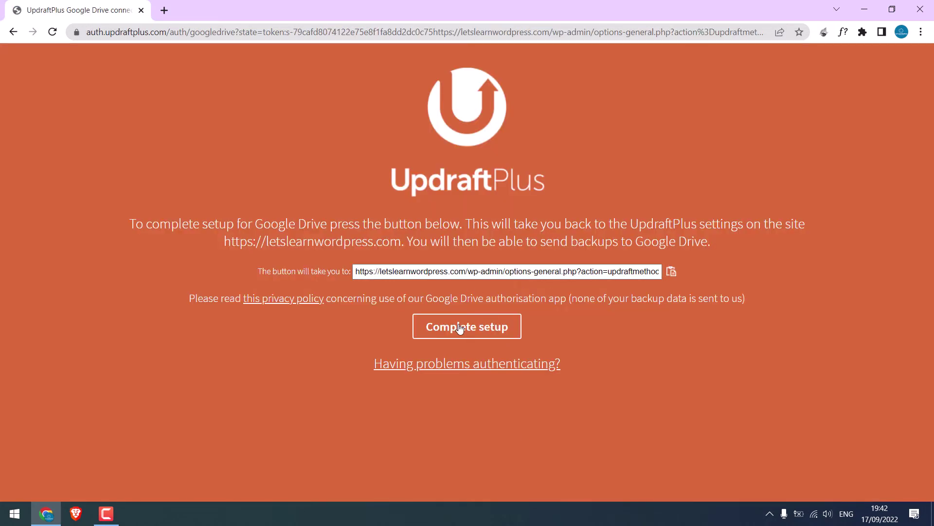
pyautogui.click(475, 334)
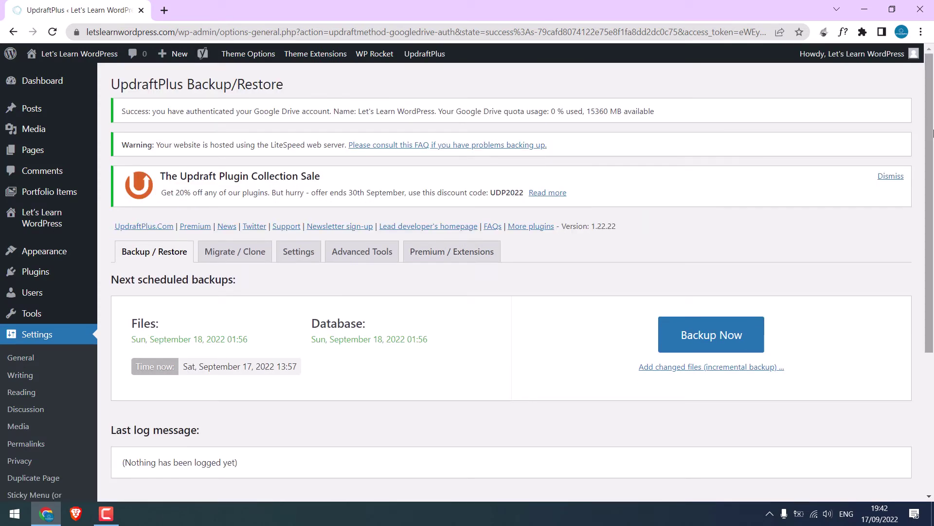
pyautogui.moveTo(933, 133); pyautogui.dragTo(340, 188)
pyautogui.click(314, 167)
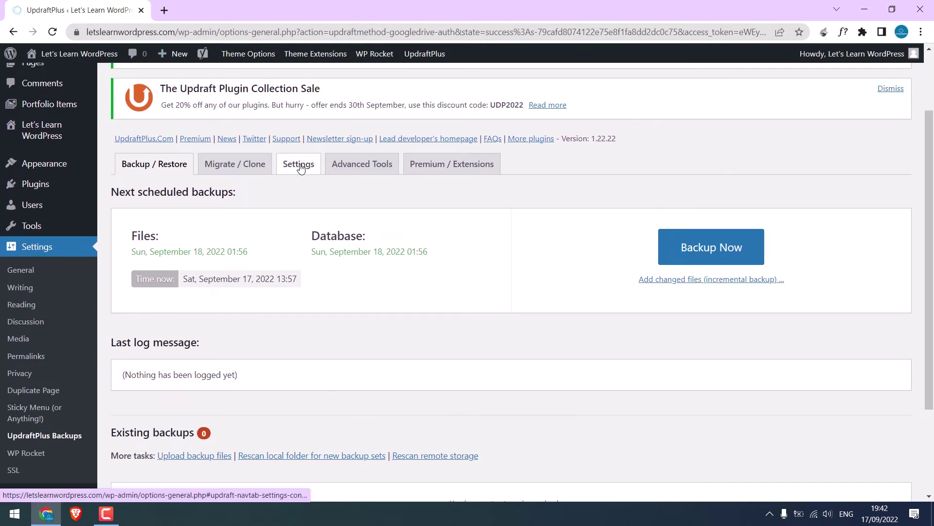
pyautogui.scroll(-4, 755, 217)
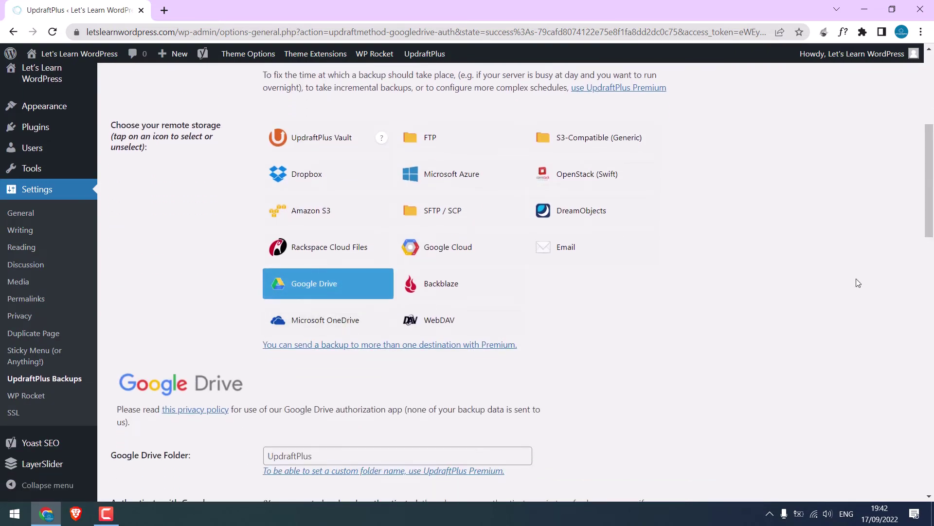
pyautogui.moveTo(929, 202); pyautogui.dragTo(930, 117)
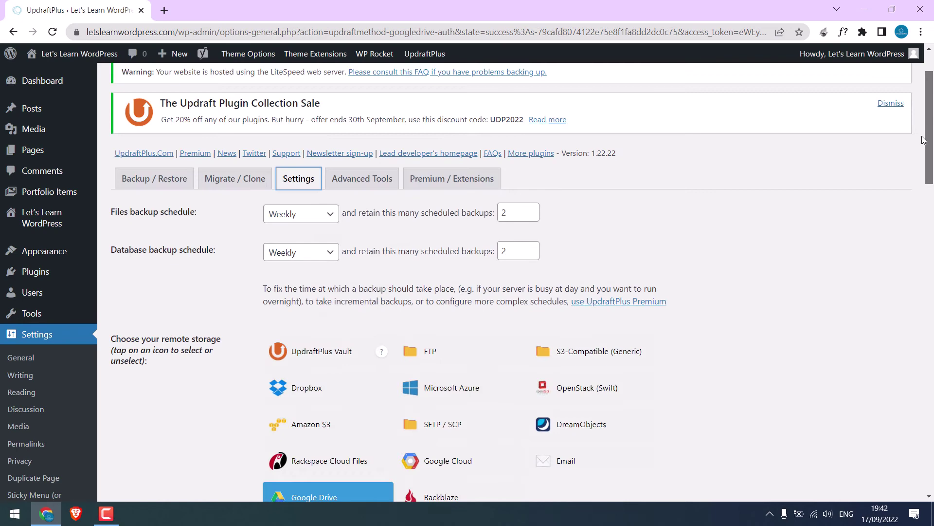
pyautogui.click(156, 251)
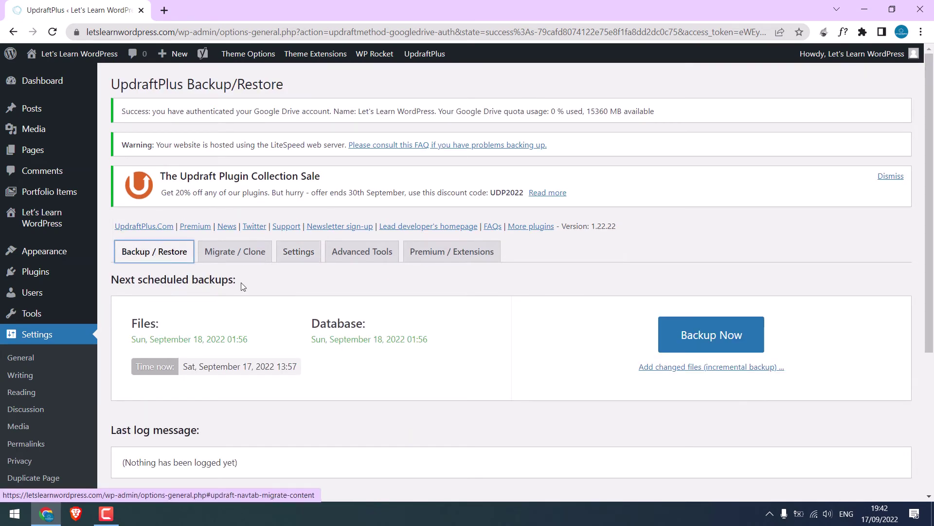
pyautogui.moveTo(929, 178); pyautogui.dragTo(931, 228)
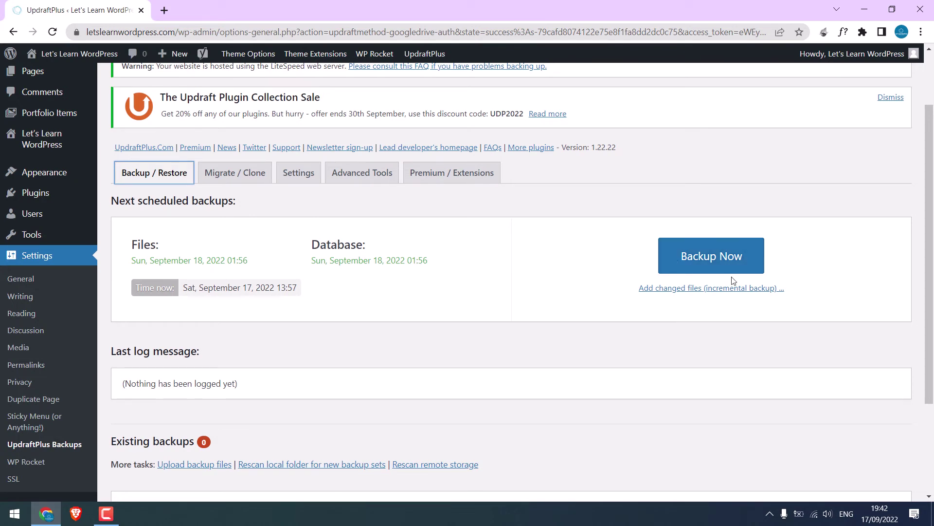
# Step: Run a manual backup of database and files with upload, then view Existing backups
pyautogui.click(700, 258)
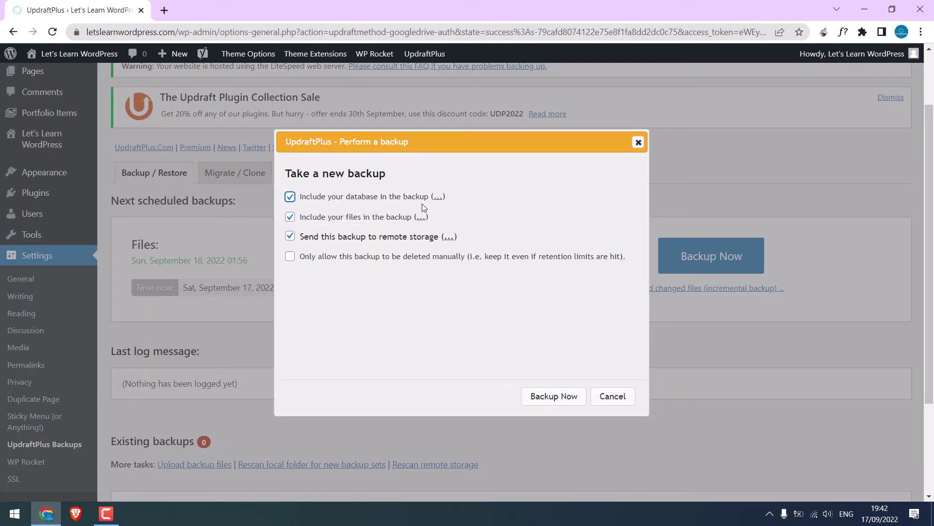
pyautogui.click(554, 396)
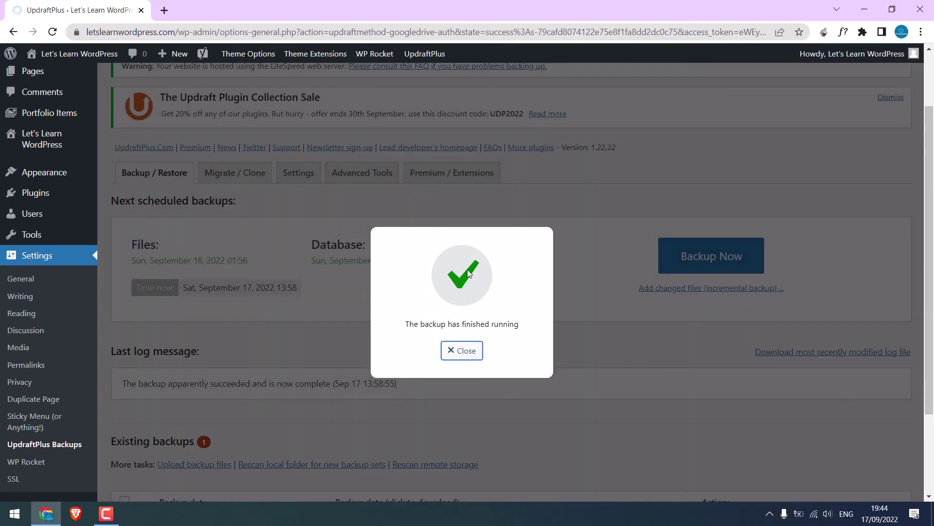
pyautogui.press('Escape')
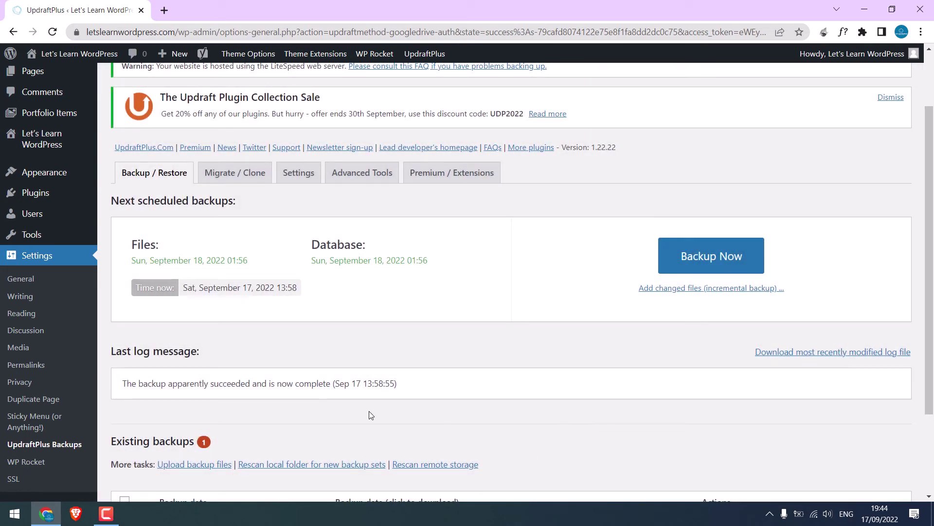
pyautogui.scroll(-3, 634, 320)
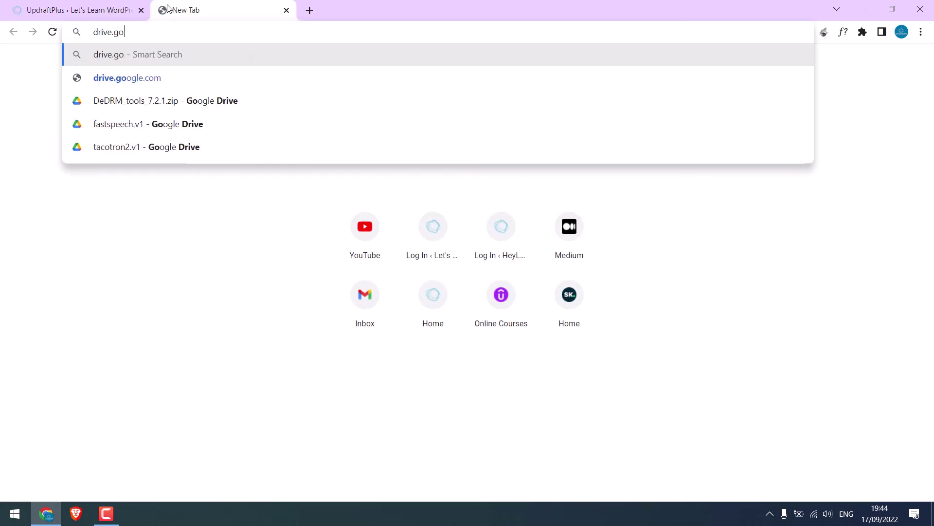
# Step: Open the UpdraftPlus folder at drive.google.com to see the backup files, then return to WordPress
pyautogui.write('ogle.com')
pyautogui.press('Return')
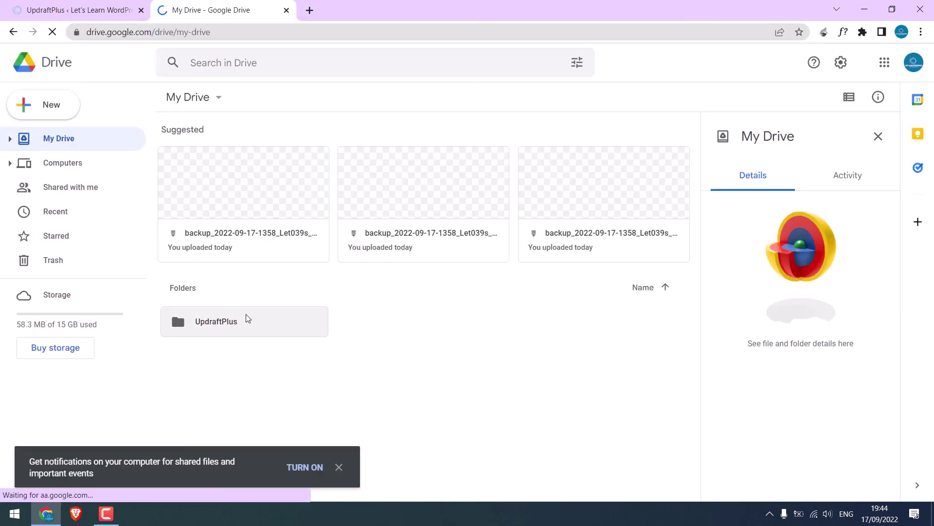
pyautogui.doubleClick(233, 324)
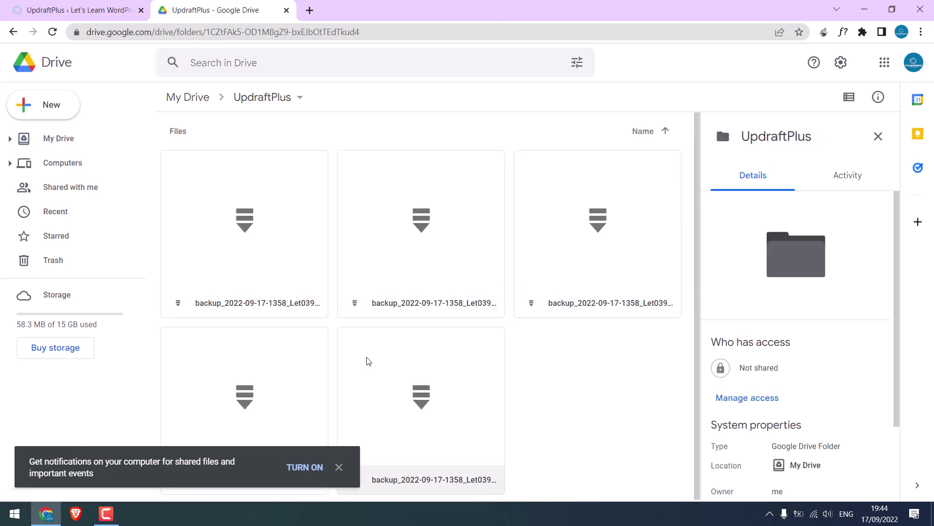
pyautogui.click(339, 467)
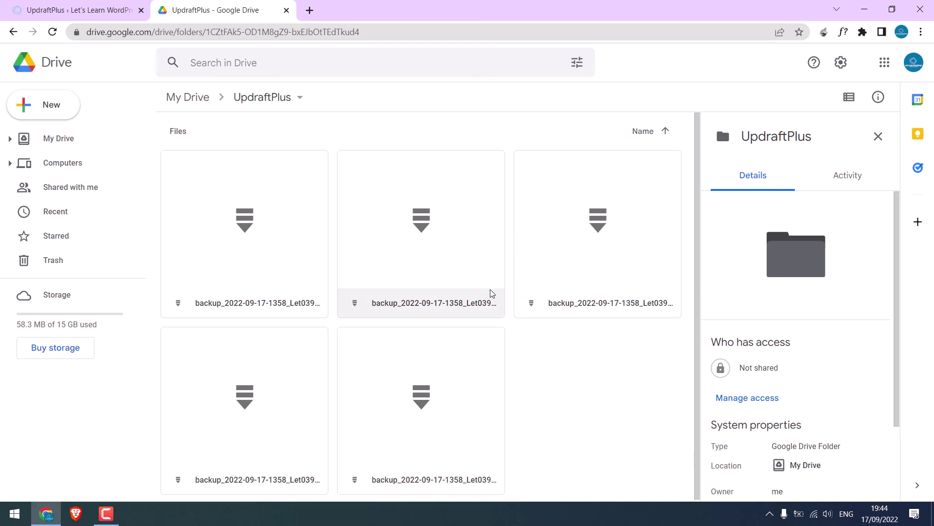
pyautogui.click(121, 10)
# Step: Confirm in UpdraftPlus Settings the Weekly files and database schedules (keep 2), cross-checking the Google Drive folder
pyautogui.scroll(3, 442, 286)
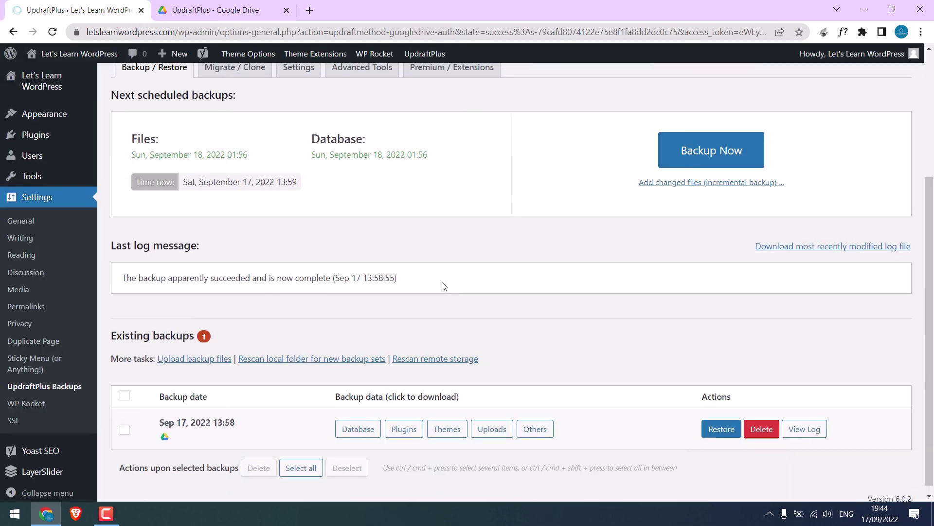
pyautogui.click(290, 181)
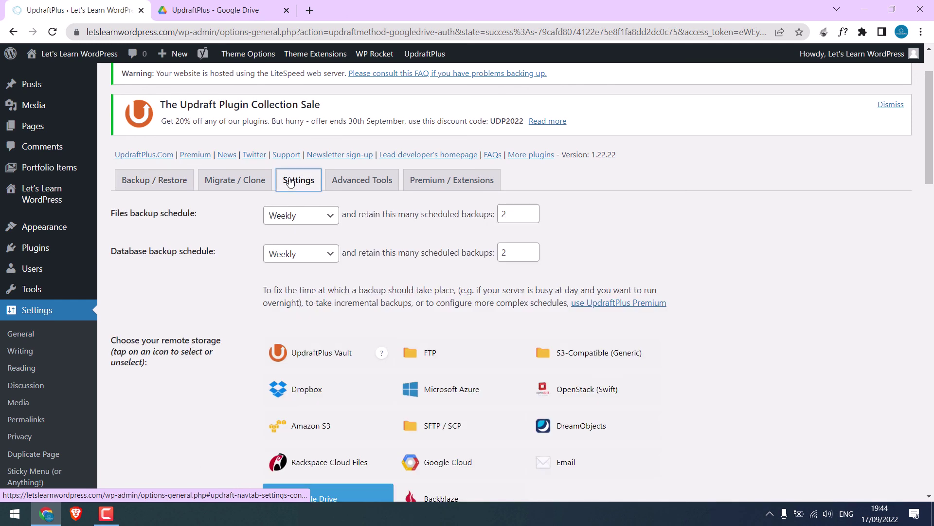
pyautogui.moveTo(130, 214); pyautogui.dragTo(237, 214)
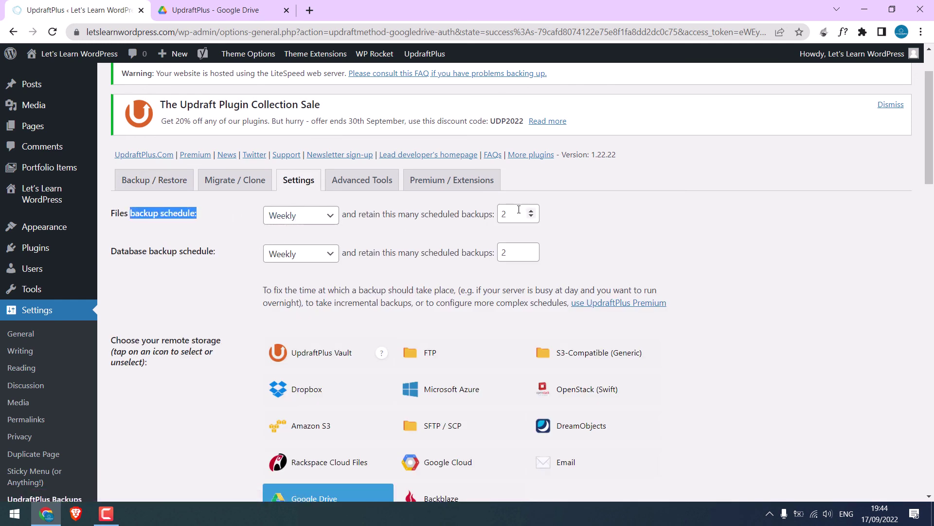
pyautogui.click(237, 5)
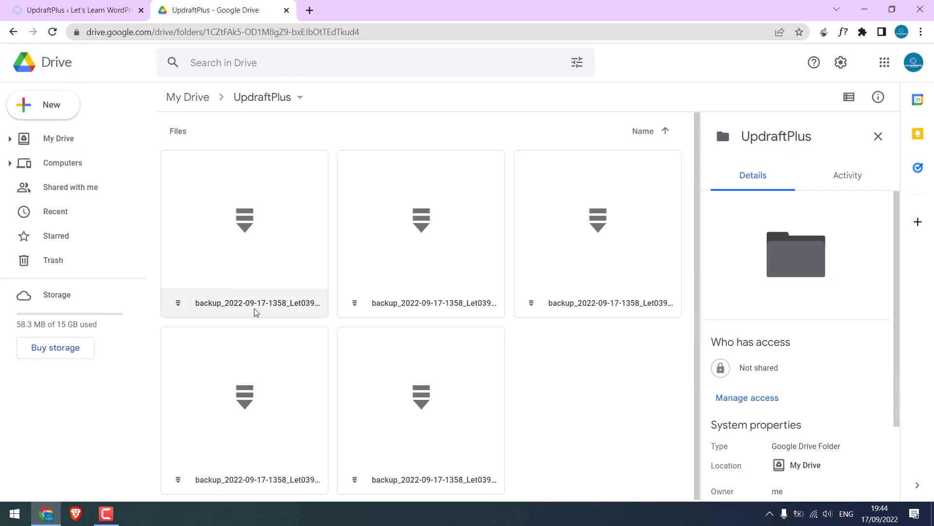
pyautogui.click(78, 9)
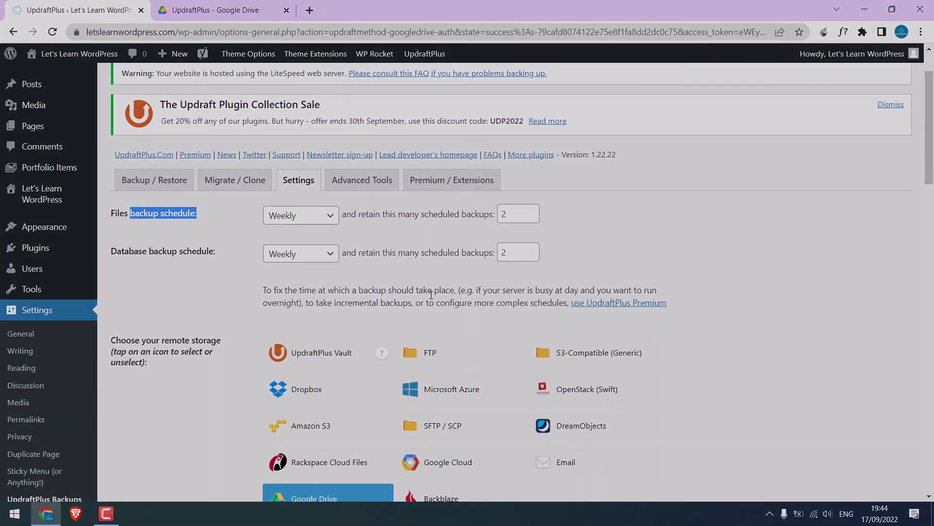